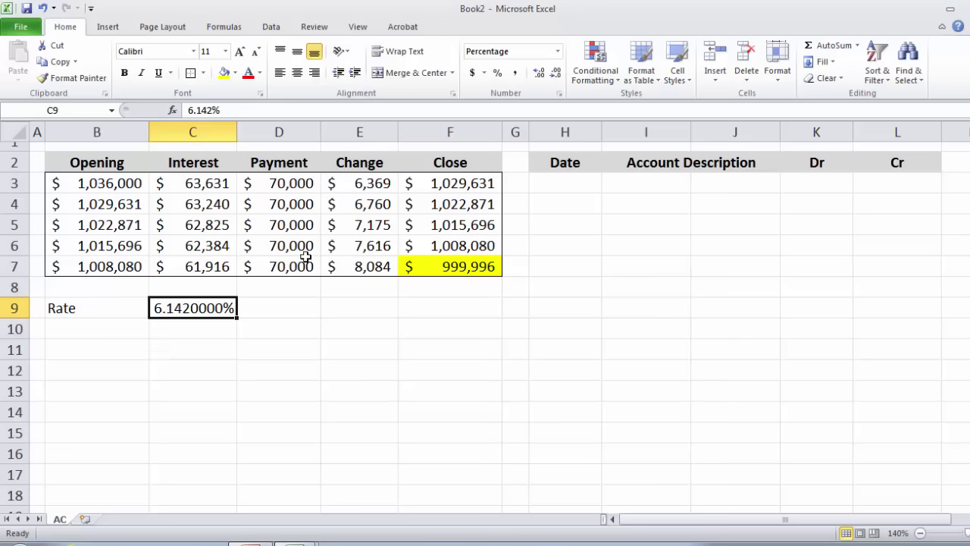
Step: Highlight the first two amortization rows (B3:F4) in yellow
left_click_drag(459, 204, 97, 186)
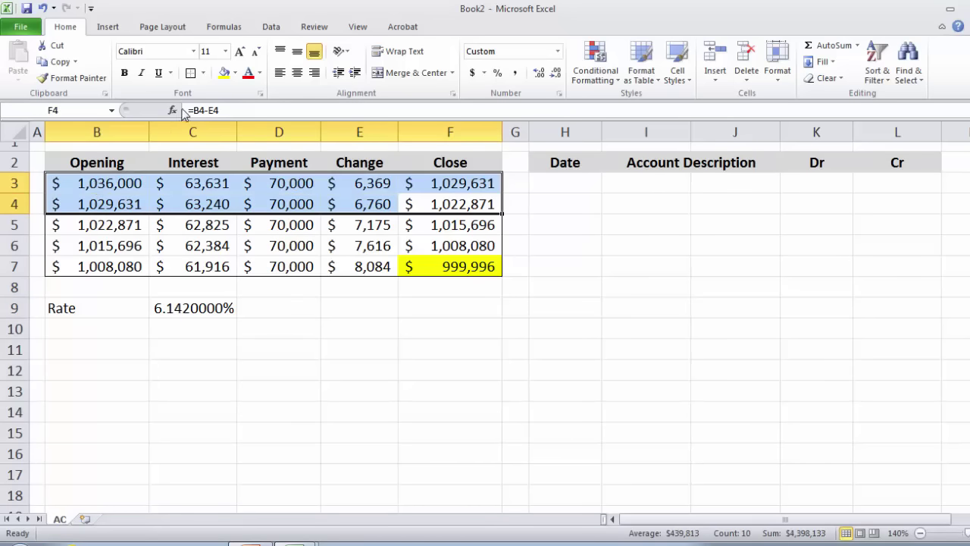
left_click(224, 73)
left_click(324, 321)
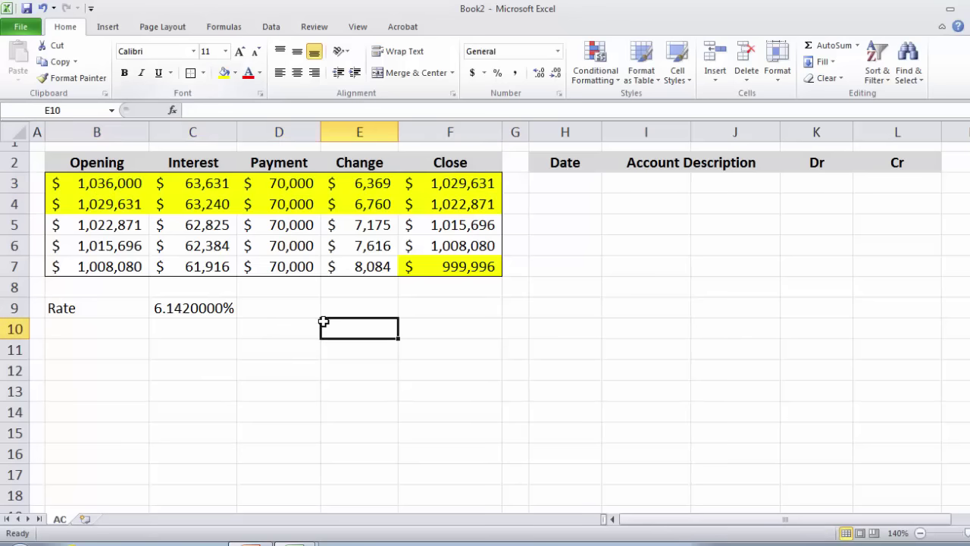
left_click(581, 179)
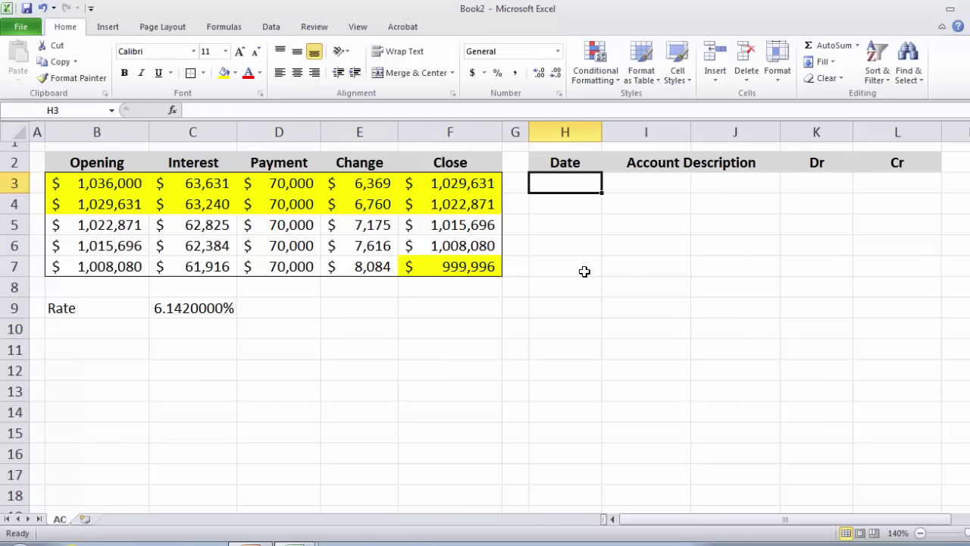
Step: Total the Change column in E9 with =SUM(E3:E7), giving $36,004
left_click(353, 311)
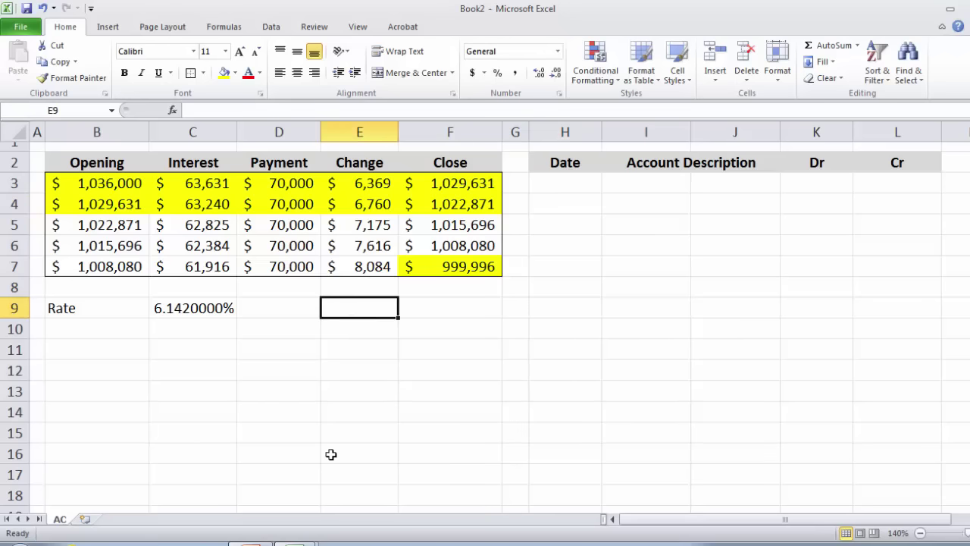
type("=sum(")
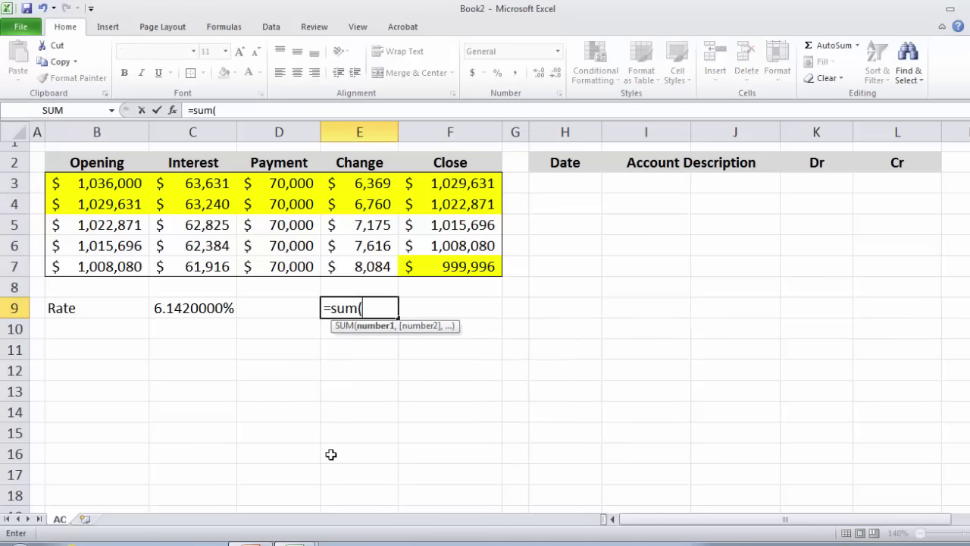
left_click_drag(361, 184, 363, 265)
key("Return")
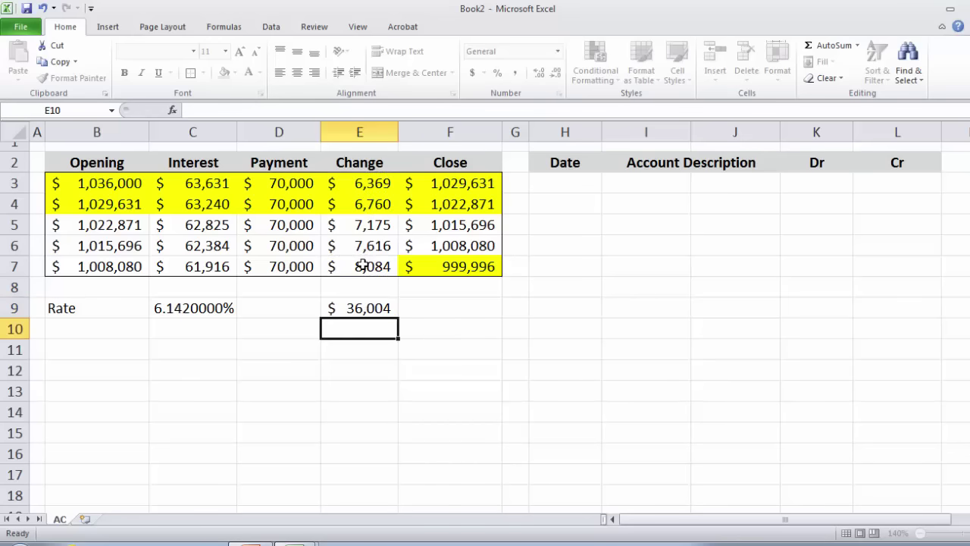
key("Up")
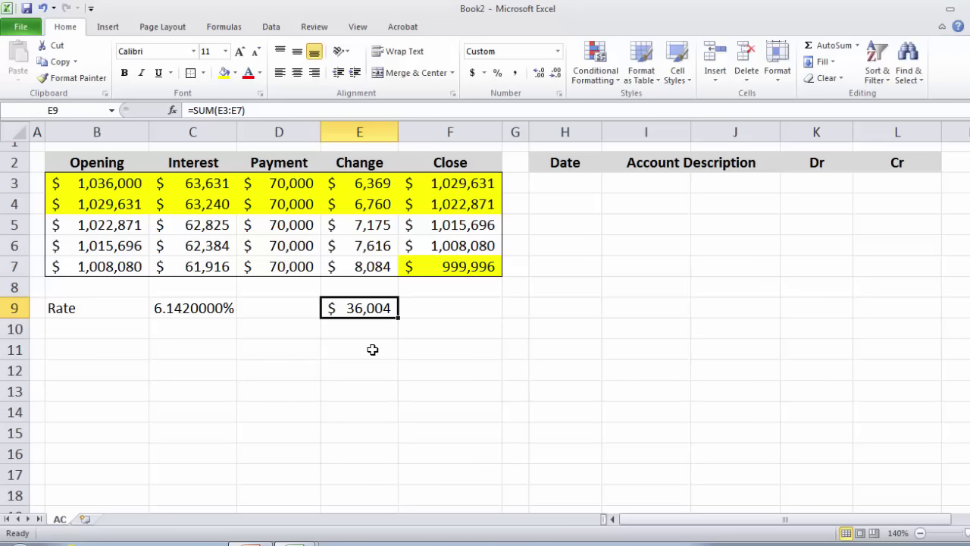
Step: Enter date 30/06/X1 in H3 and a Cash debit of $70,000 linked to the first payment (=D3)
left_click(124, 184)
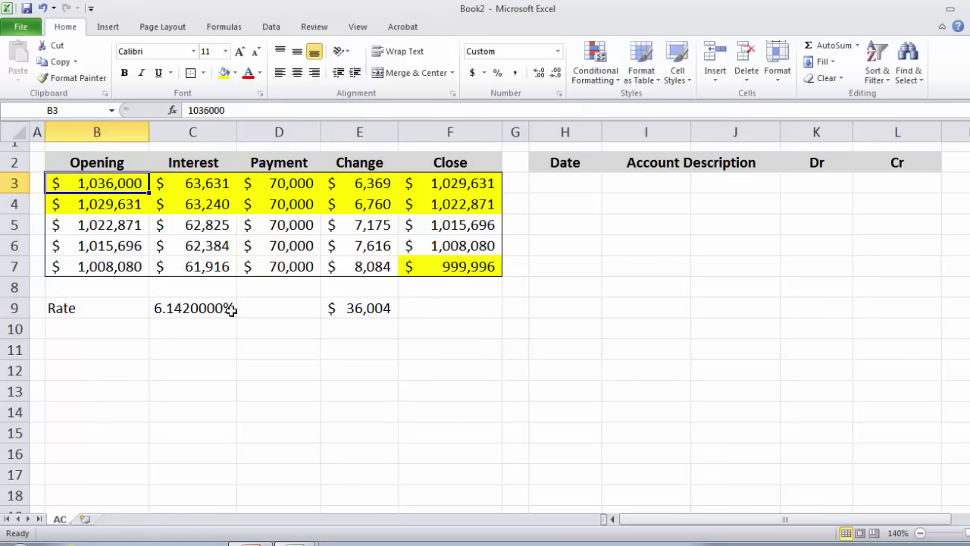
left_click(362, 336)
left_click(564, 182)
type("30")
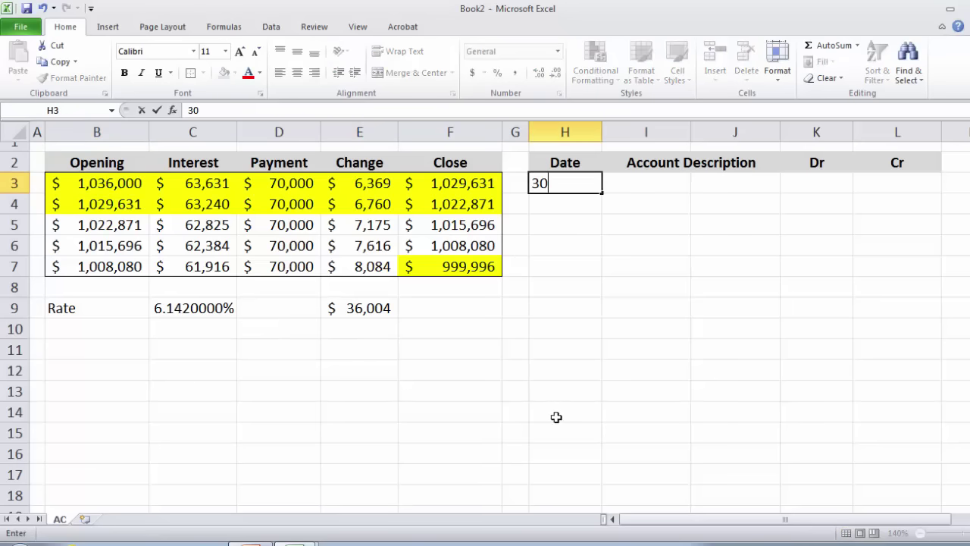
type("/06/X1")
key("Tab")
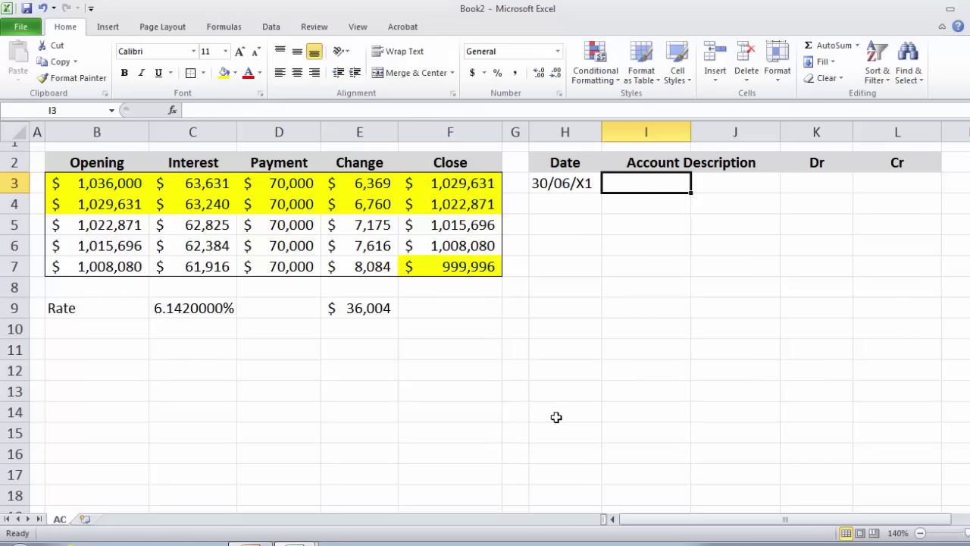
type("Cash")
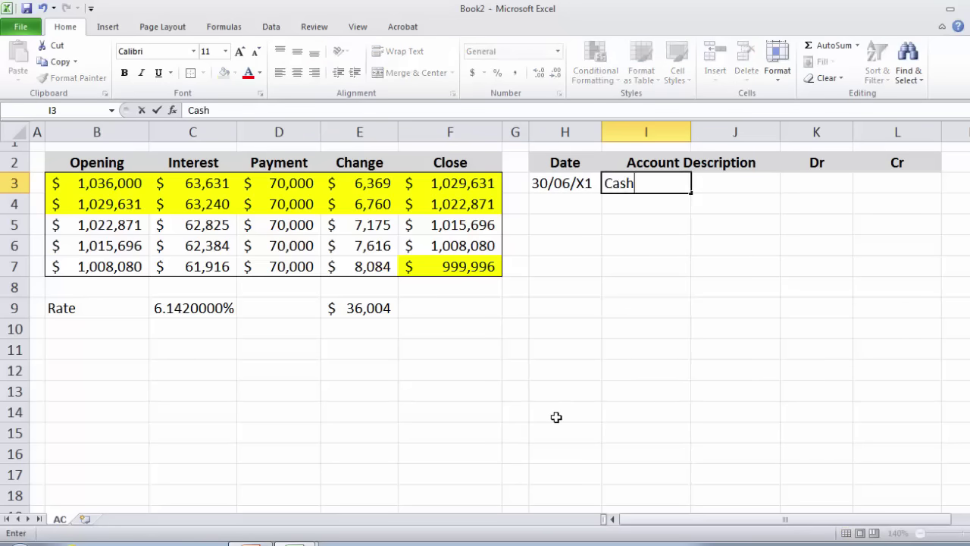
key("Tab")
key("Tab")
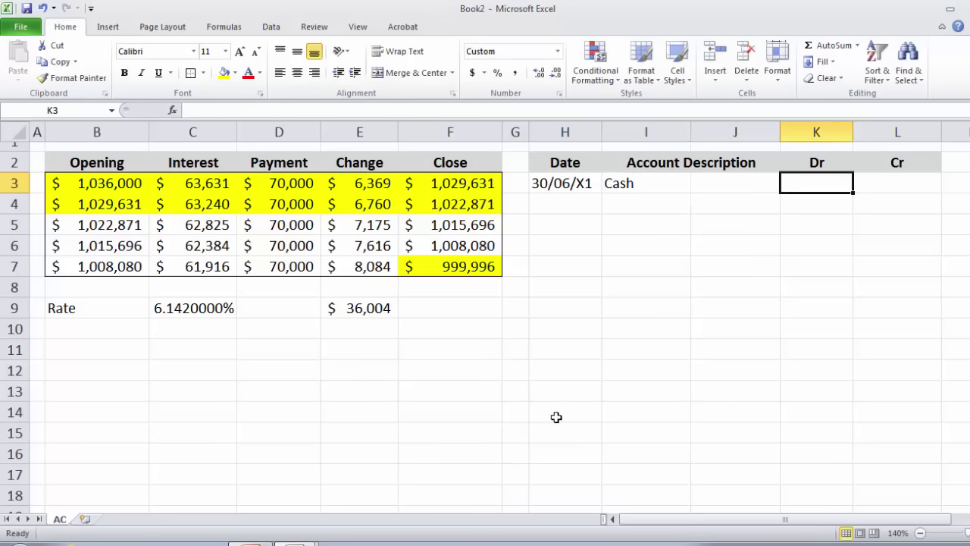
type("=")
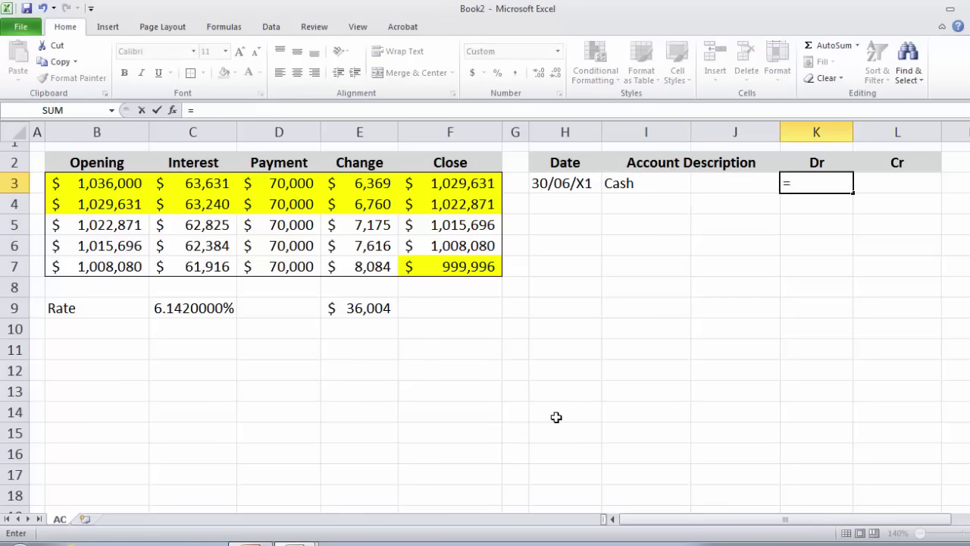
left_click(292, 182)
key("Return")
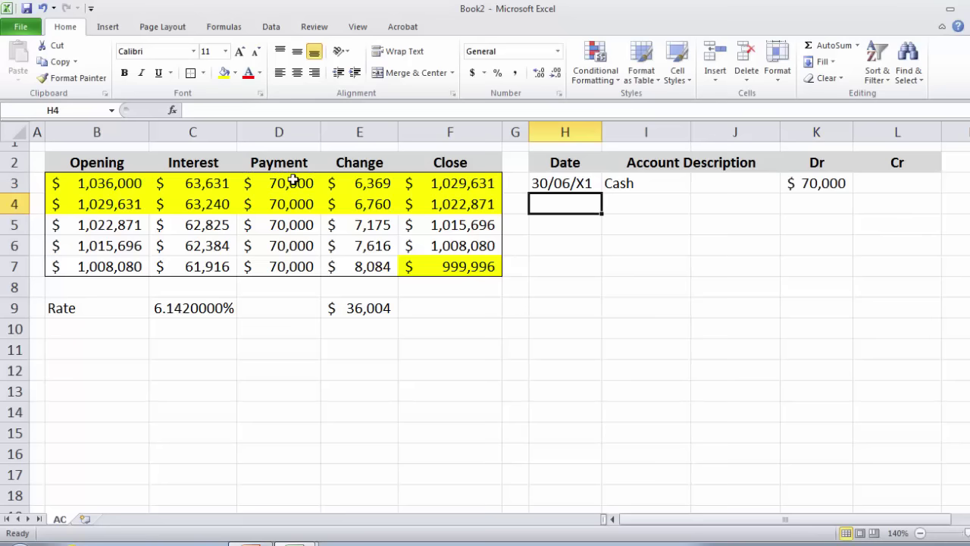
Step: Add the Investment (HTM) line crediting $6,369 linked to the first Change amount (=E3)
key("Right")
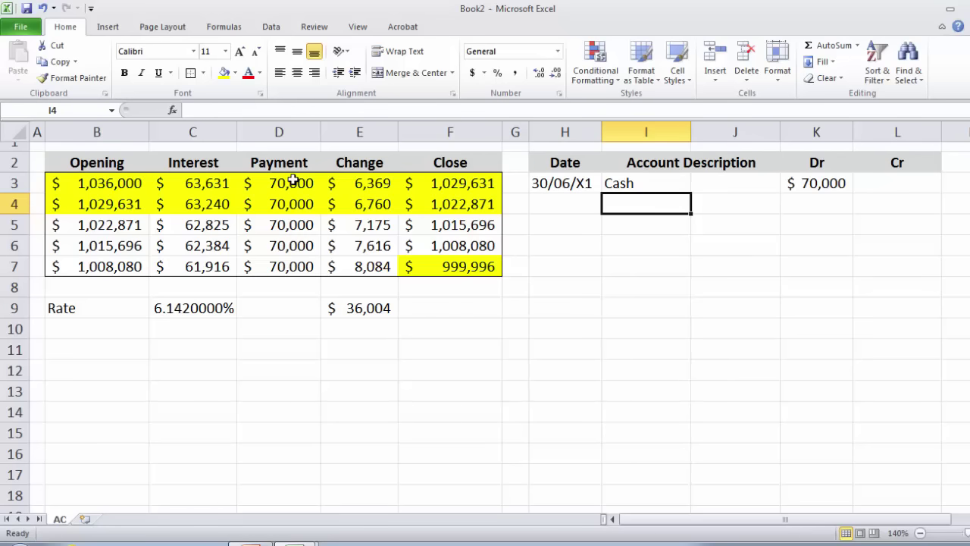
type("Invest")
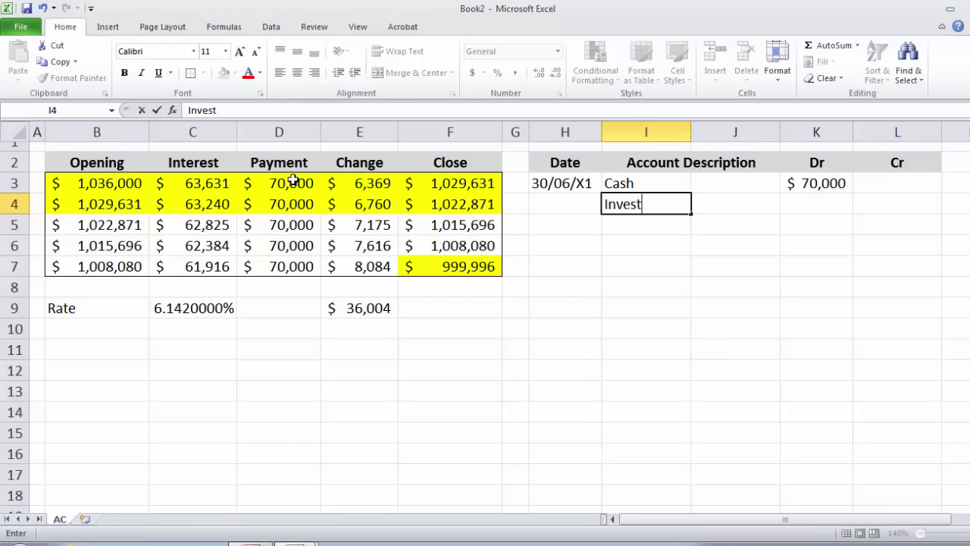
type("ment (HTM)")
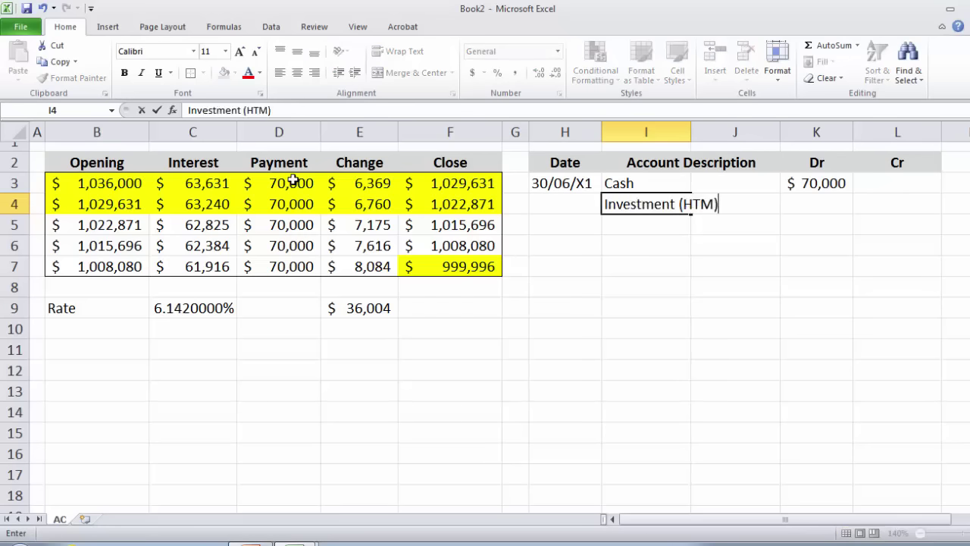
key("Right")
key("Right")
key("Right")
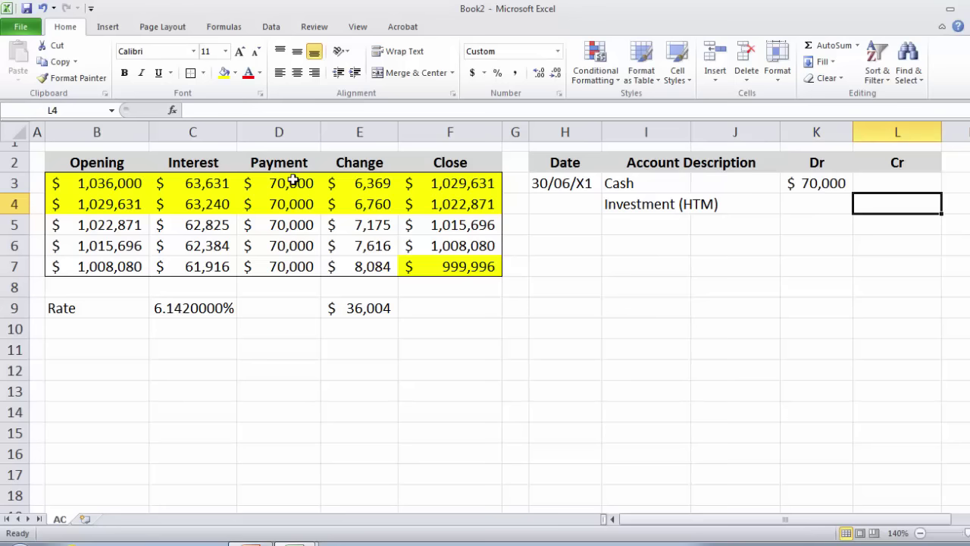
type("=")
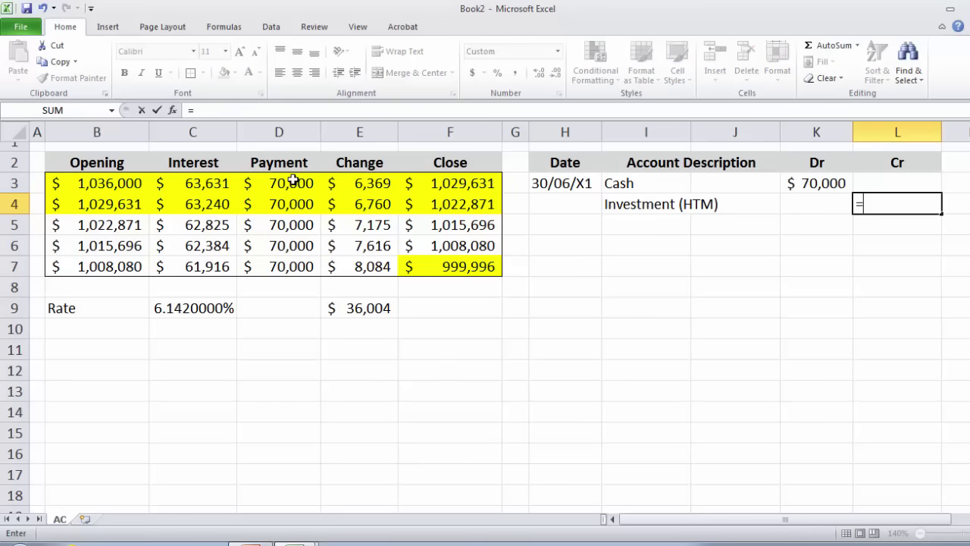
left_click(375, 186)
key("Return")
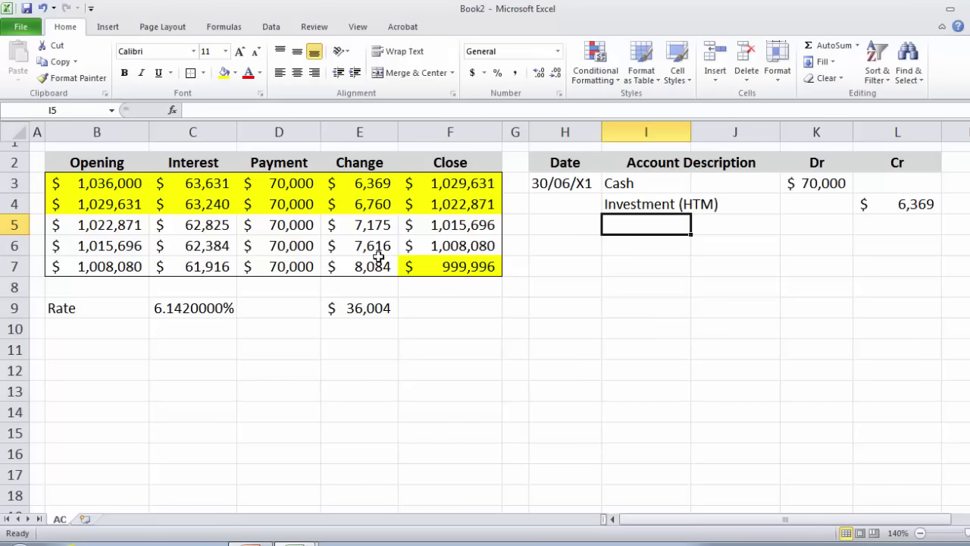
Step: Credit Interest Income $63,631 via =C3, then enter date 30/06/X2 in H7
type("Intere")
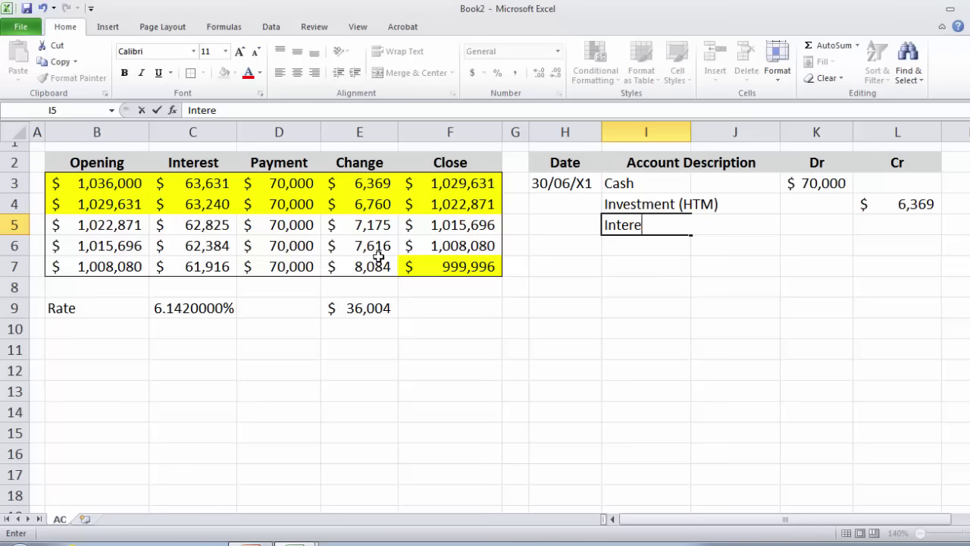
type("st Income")
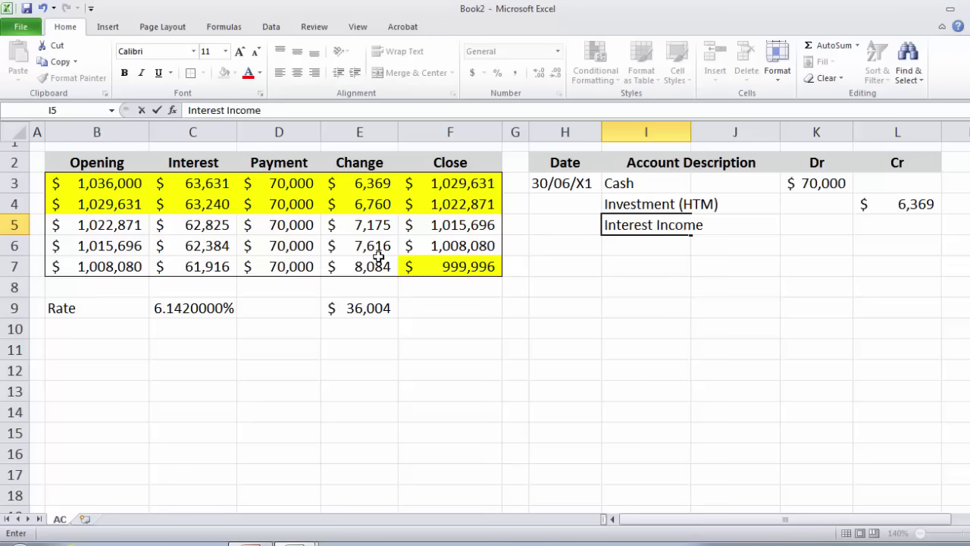
key("Tab")
key("Tab")
key("Tab")
type("=")
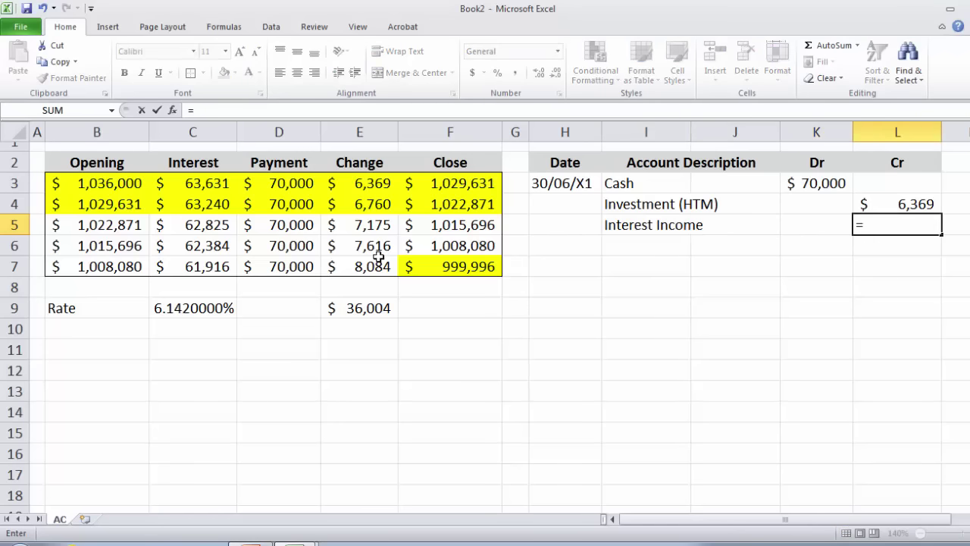
left_click(223, 181)
key("Return")
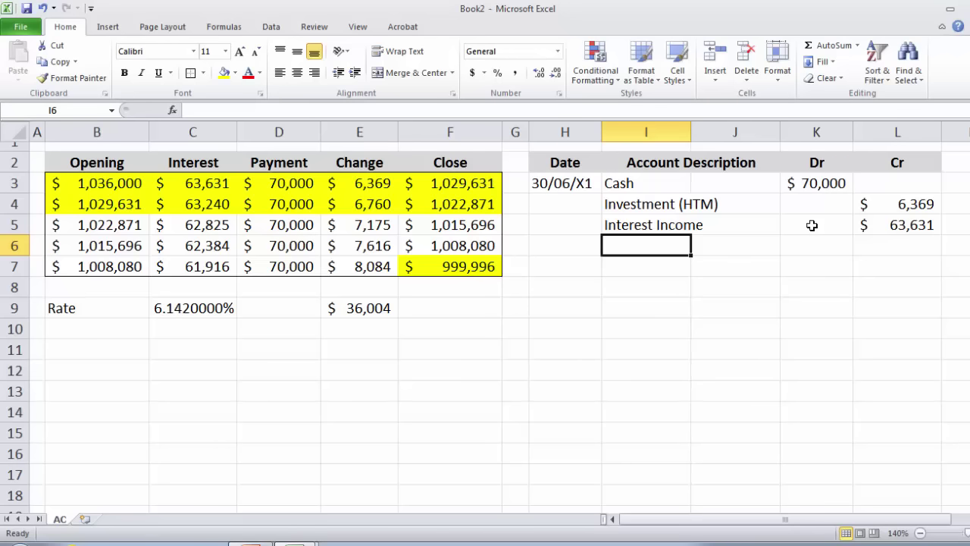
left_click(596, 268)
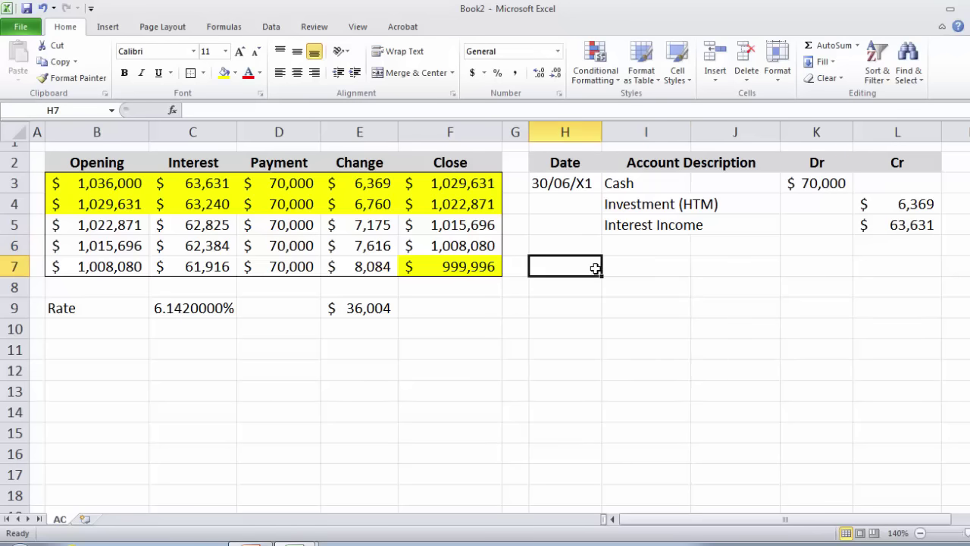
type("30/")
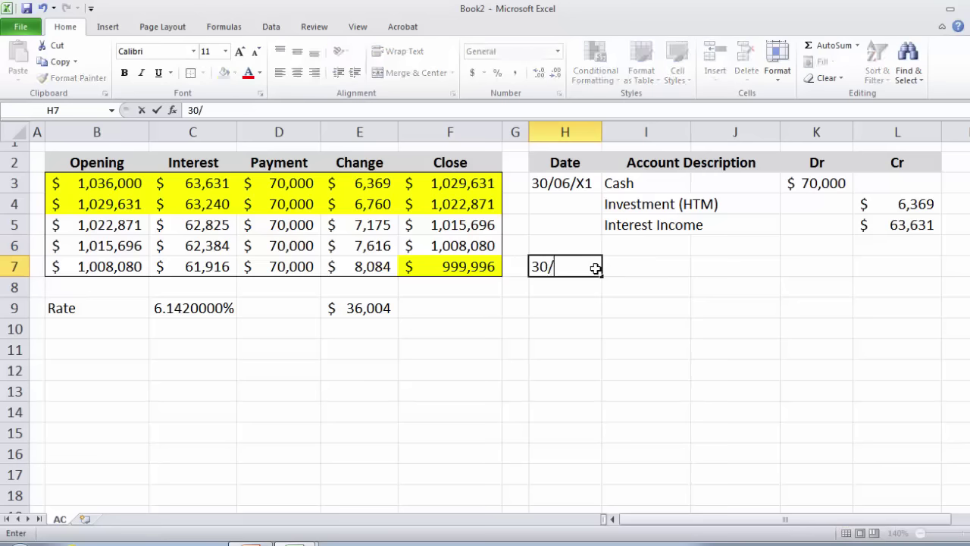
type("06/X2")
Step: Copy the first entry's account names (I3:I5) into I7:I9 for the 30/06/X2 entry
key("Tab")
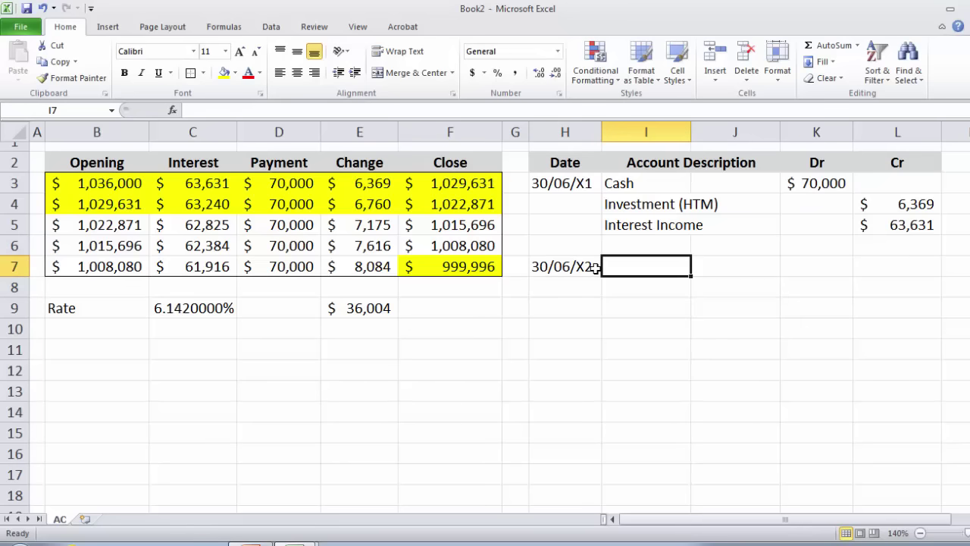
left_click_drag(644, 190, 646, 220)
key("ctrl+c")
left_click(626, 259)
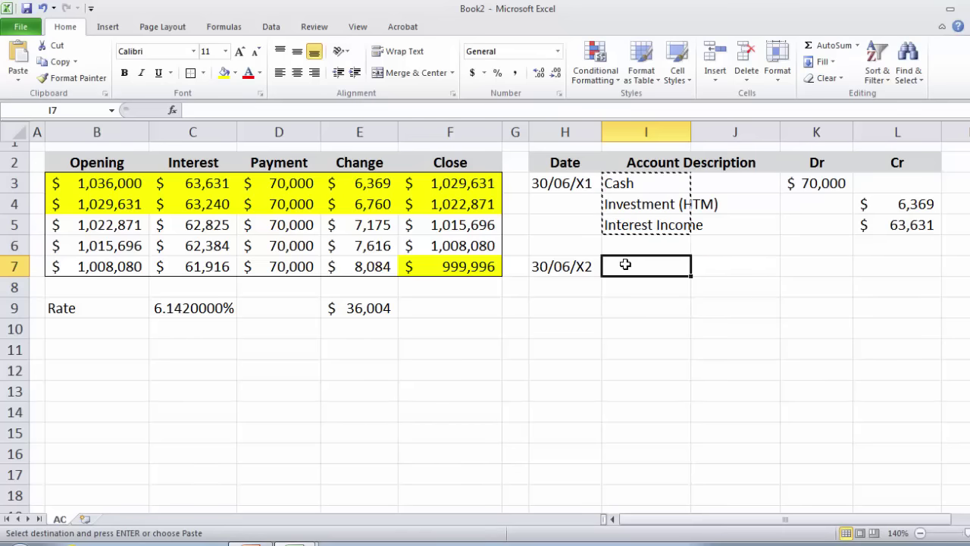
key("ctrl+v")
Step: Link the amounts: Cash debit =D4 (70,000), Investment credit =E4 (6,760), Interest Income =C4 (63,240)
left_click(830, 263)
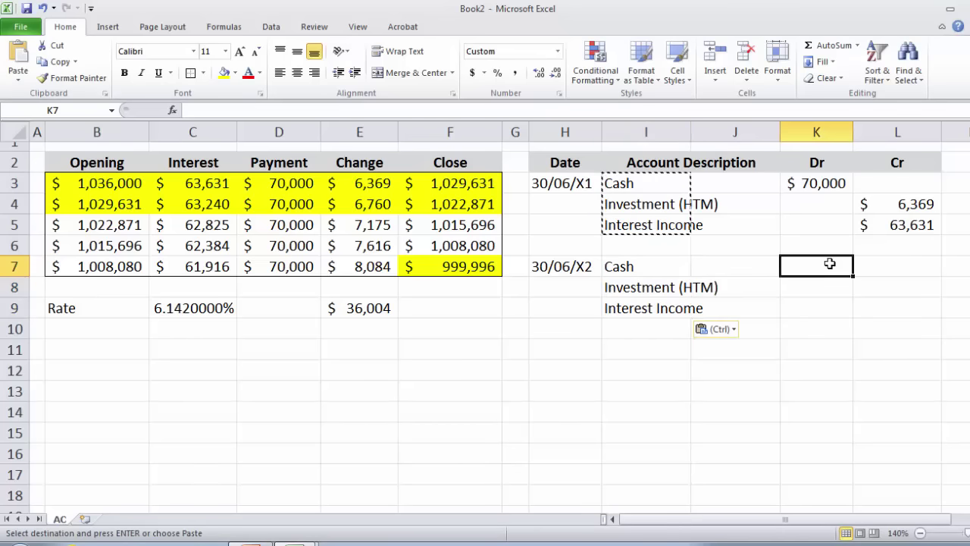
type("=")
left_click(290, 207)
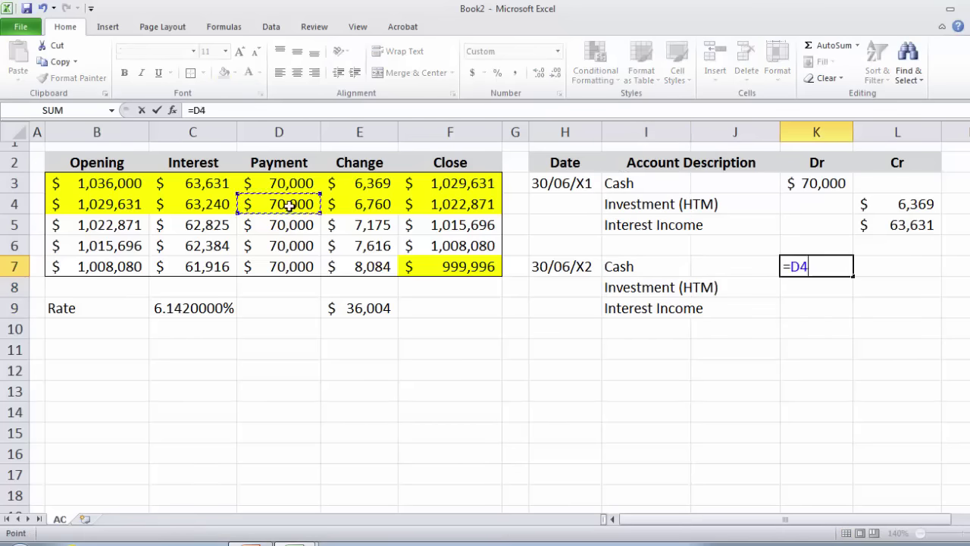
key("Return")
key("Tab")
type("=")
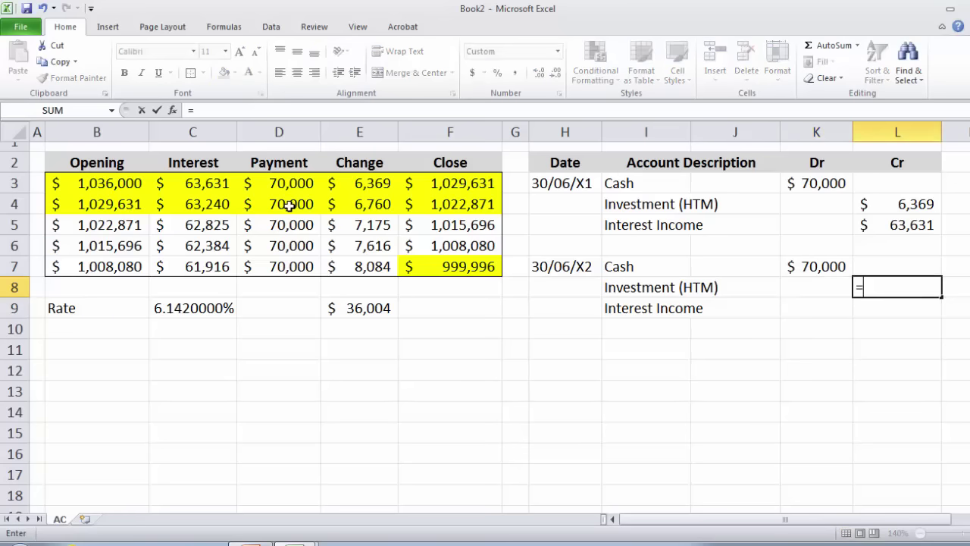
left_click(372, 209)
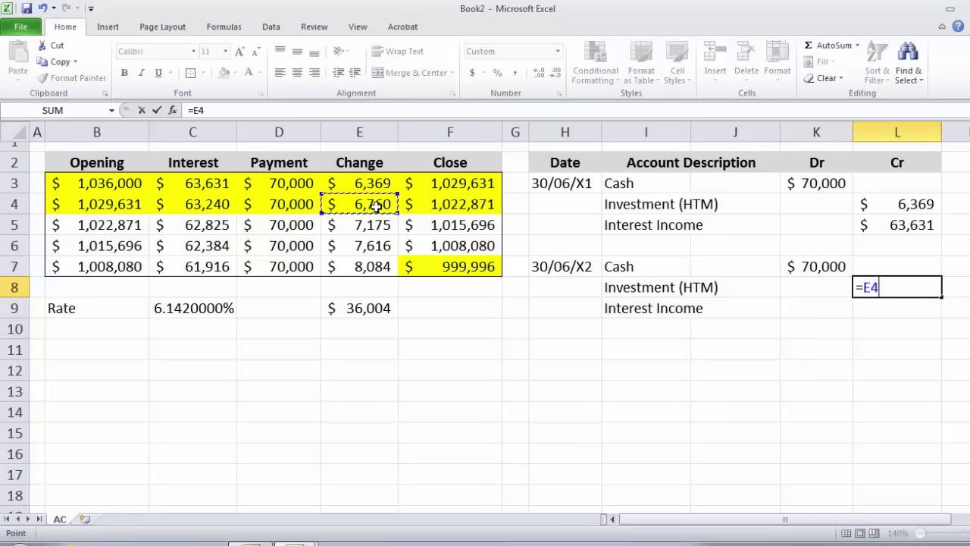
key("Return")
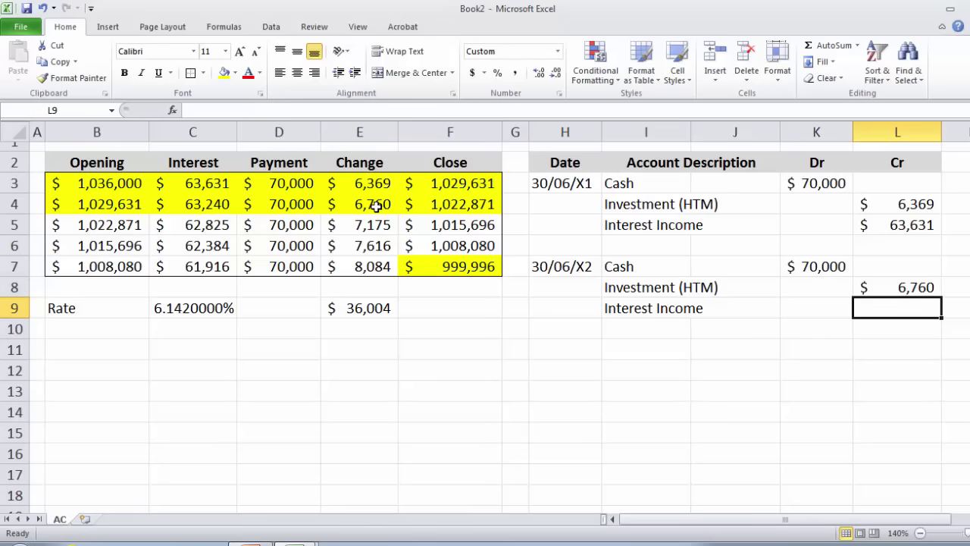
type("=")
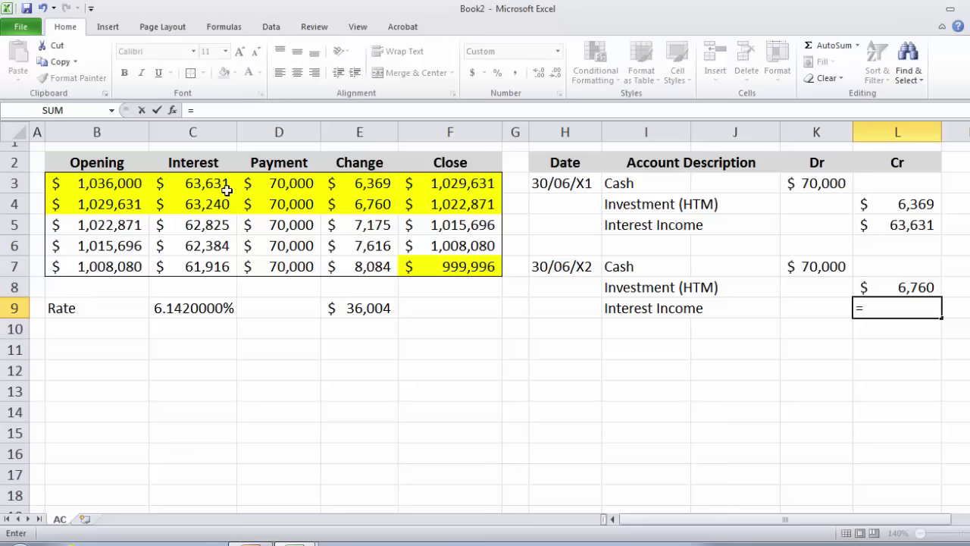
left_click(204, 202)
key("Return")
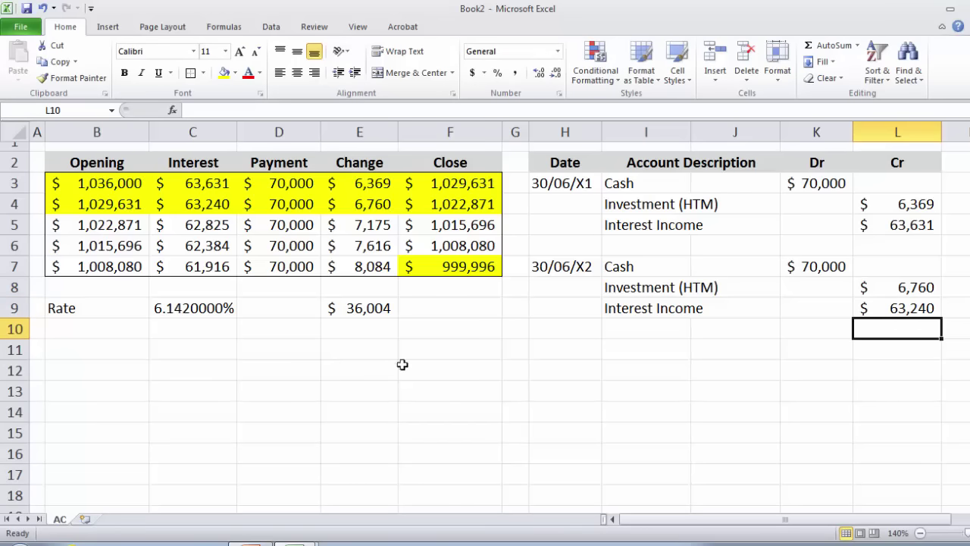
Step: Start the 30/06/X2 sale entry in H11 with a Cash debit of 1,012,000
left_click(556, 356)
type("30/06.")
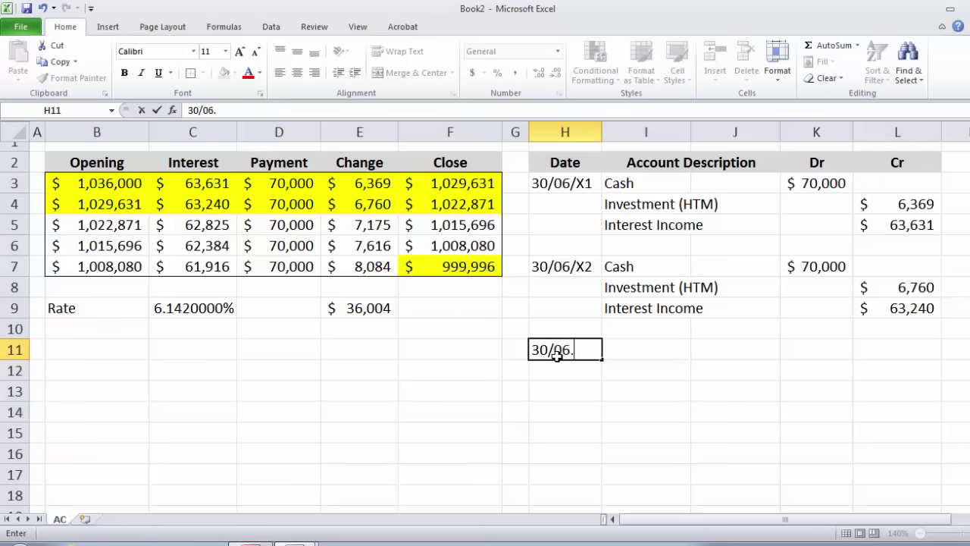
key("BackSpace")
type("/X2")
key("Tab")
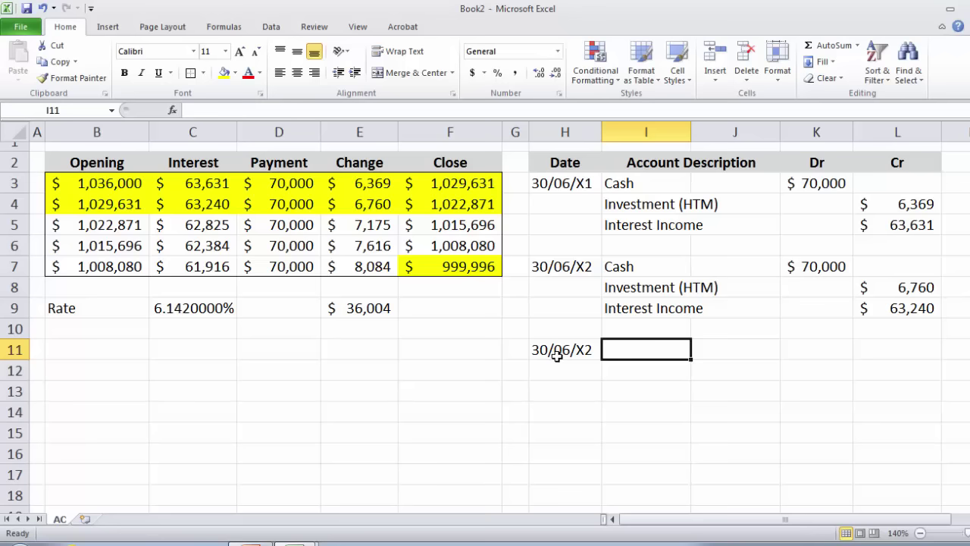
type("Cash")
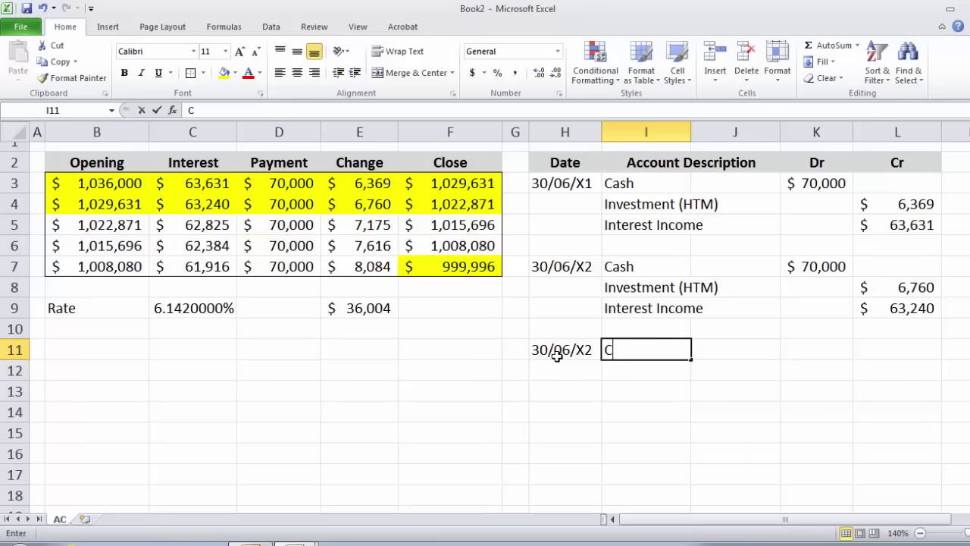
key("Tab")
key("Tab")
type("1")
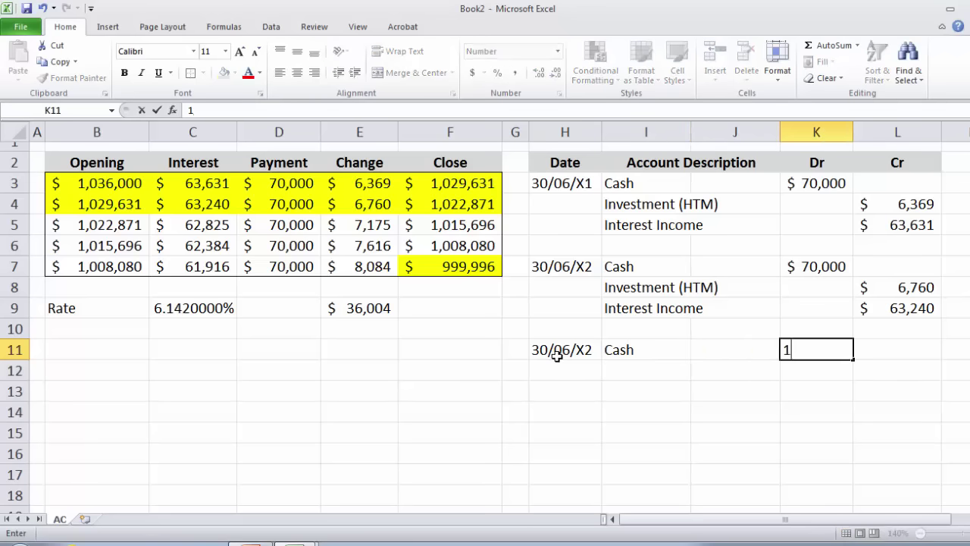
type(",012,000")
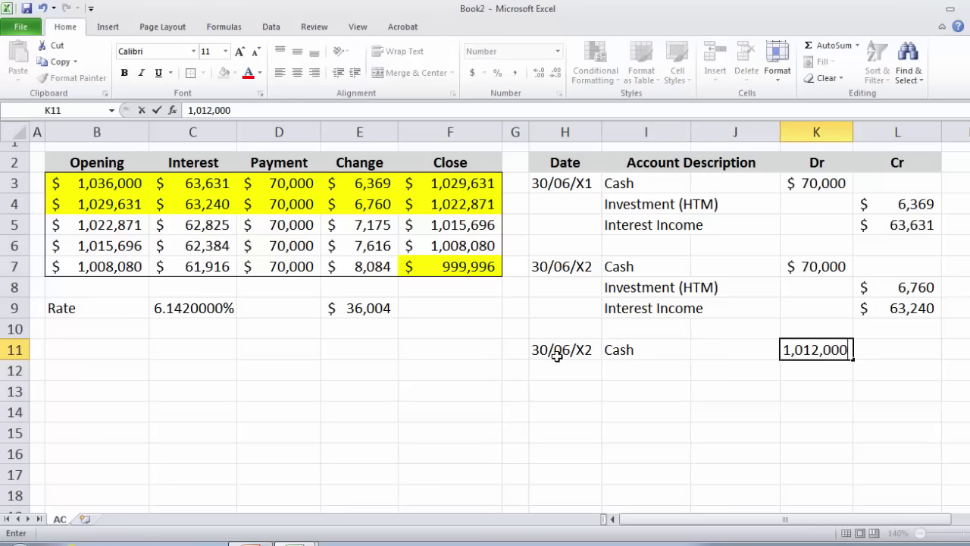
key("Return")
Step: Credit Investment (HTM) in row 13 with =F4, the closing value 1,022,871
key("Tab")
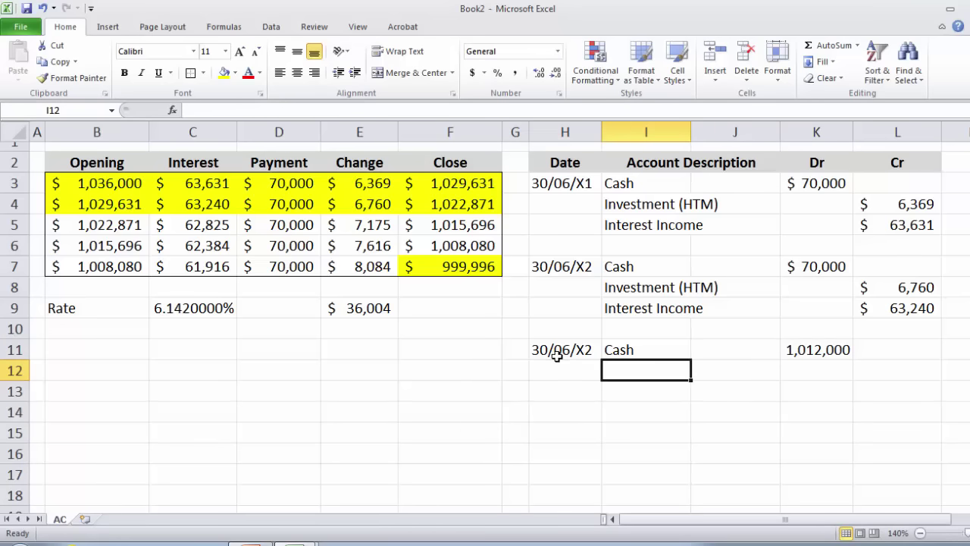
key("Down")
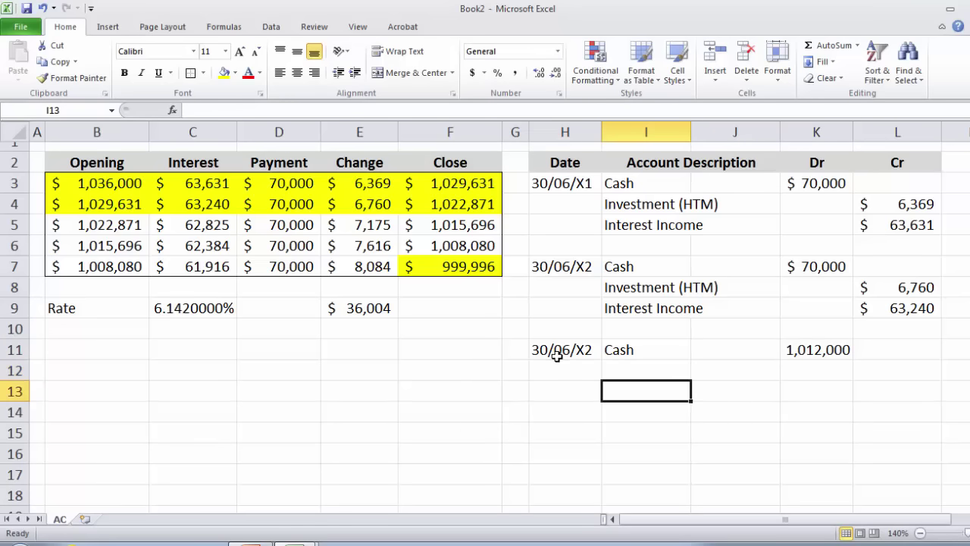
type("In")
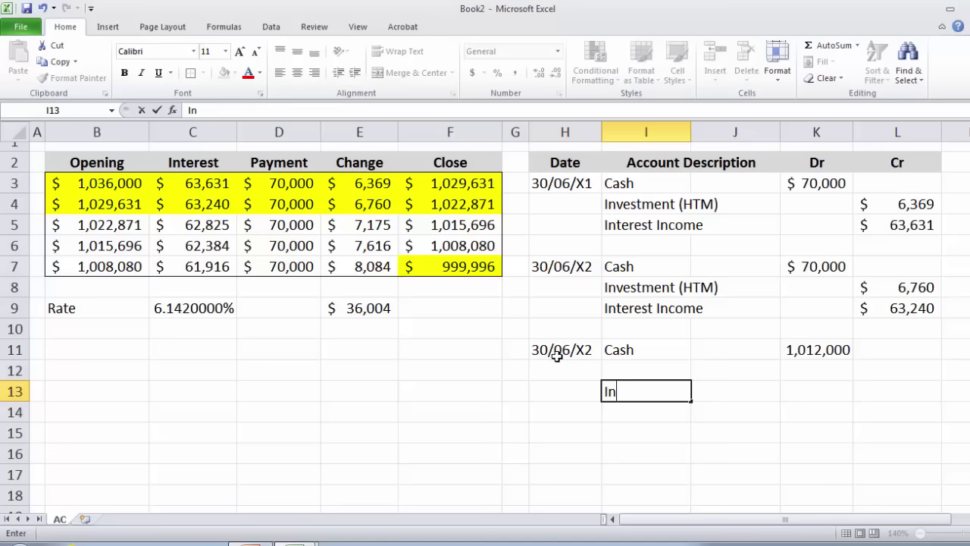
type("vestment (HTM)")
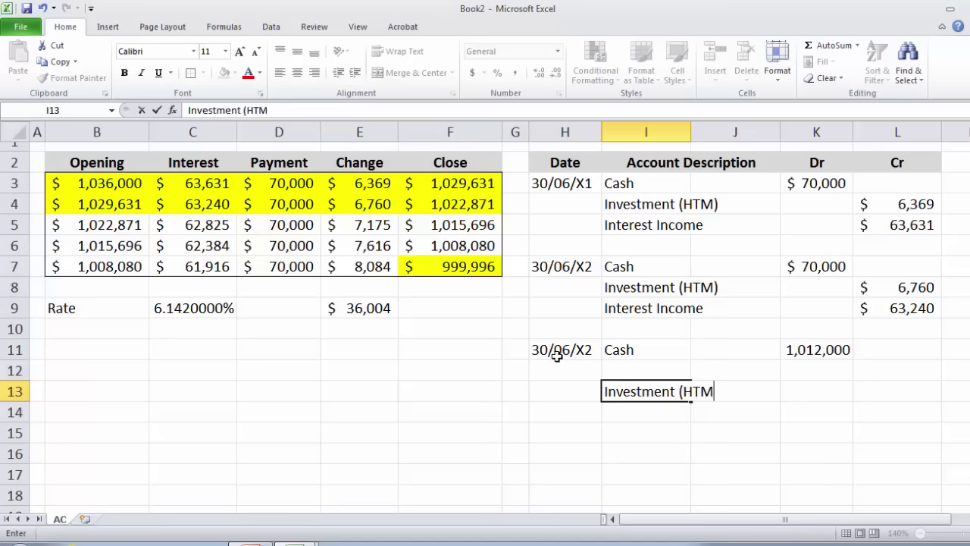
key("Tab")
key("Tab")
key("Tab")
type("=")
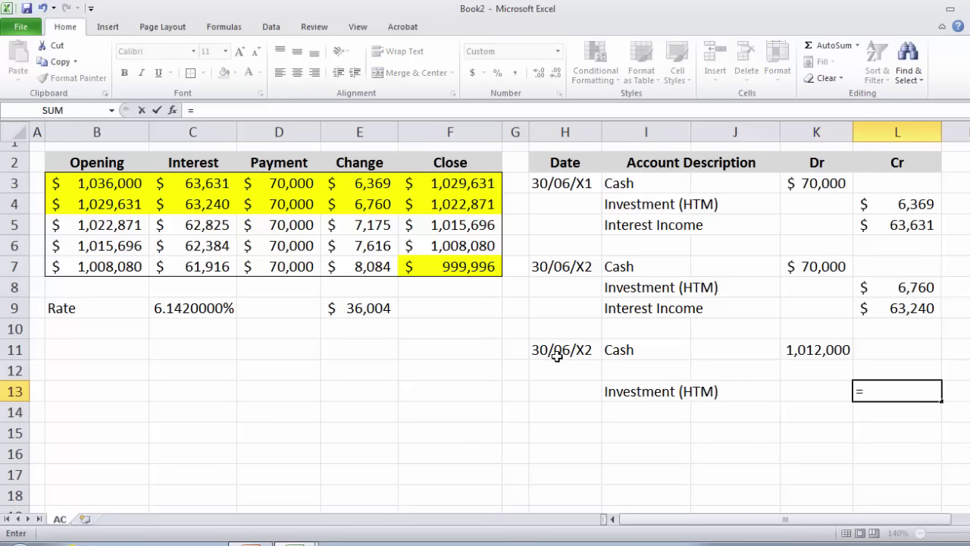
left_click(453, 205)
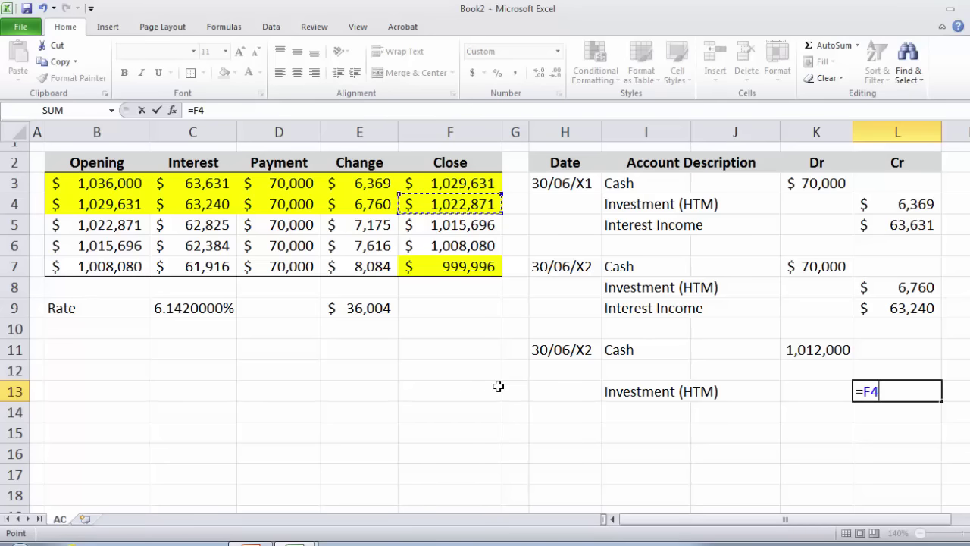
key("Return")
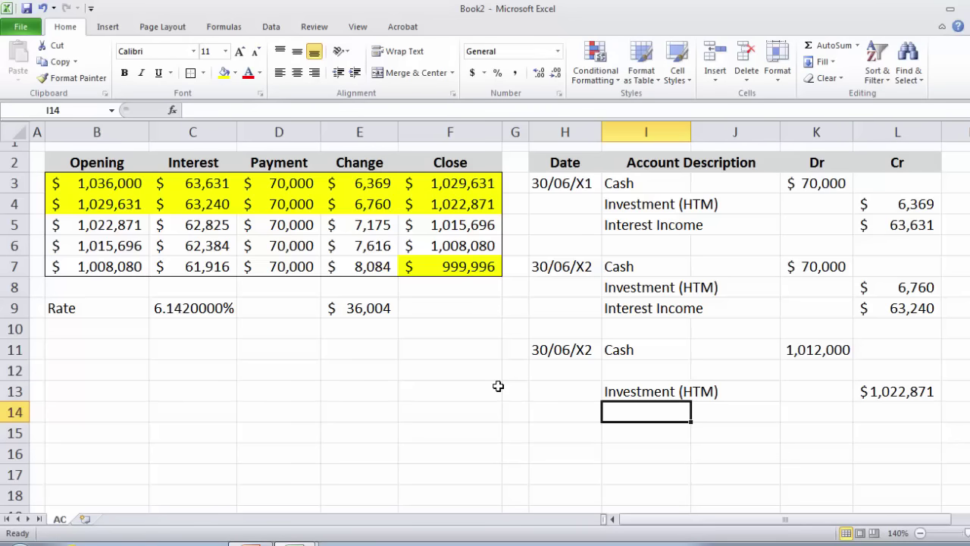
Step: Add the Loss on sale (investment) debit in row 12 as =L13-K11, giving 10,871
left_click(627, 377)
left_click(801, 374)
type("=L13-K11")
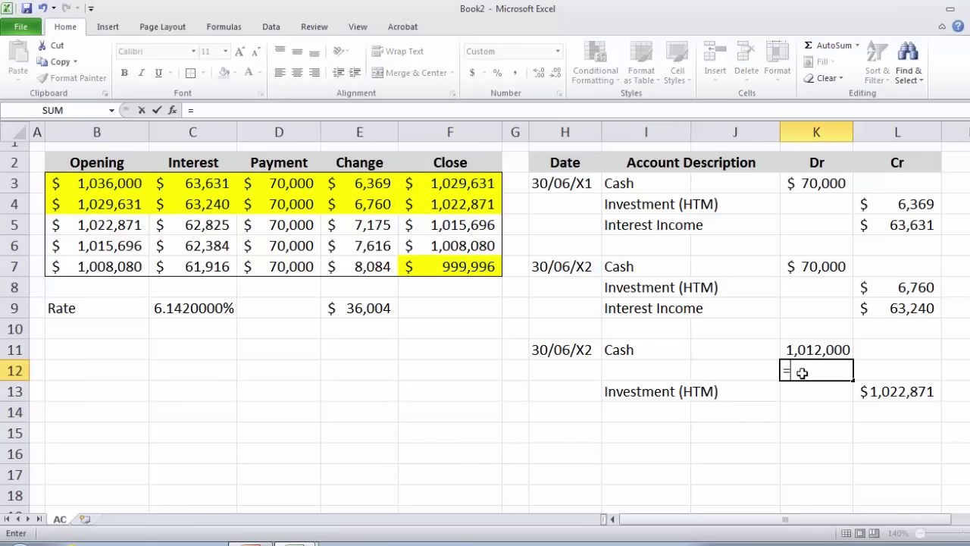
key("ctrl+Return")
left_click(735, 371)
left_click(650, 377)
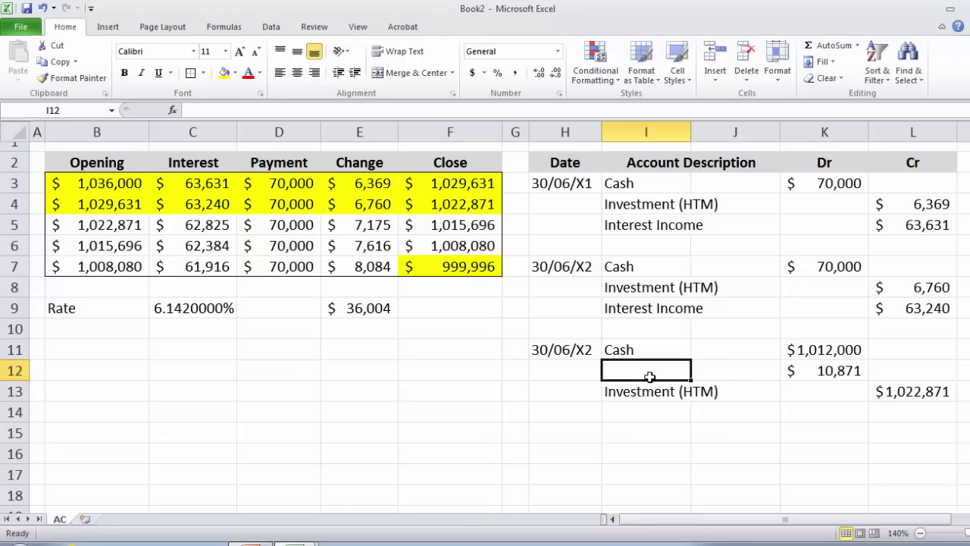
type("L")
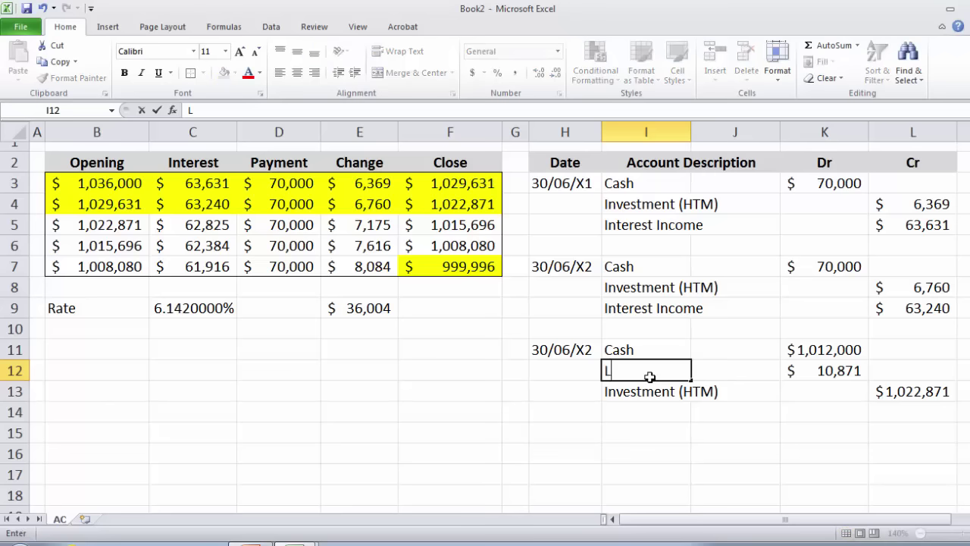
type("oss on sale (i")
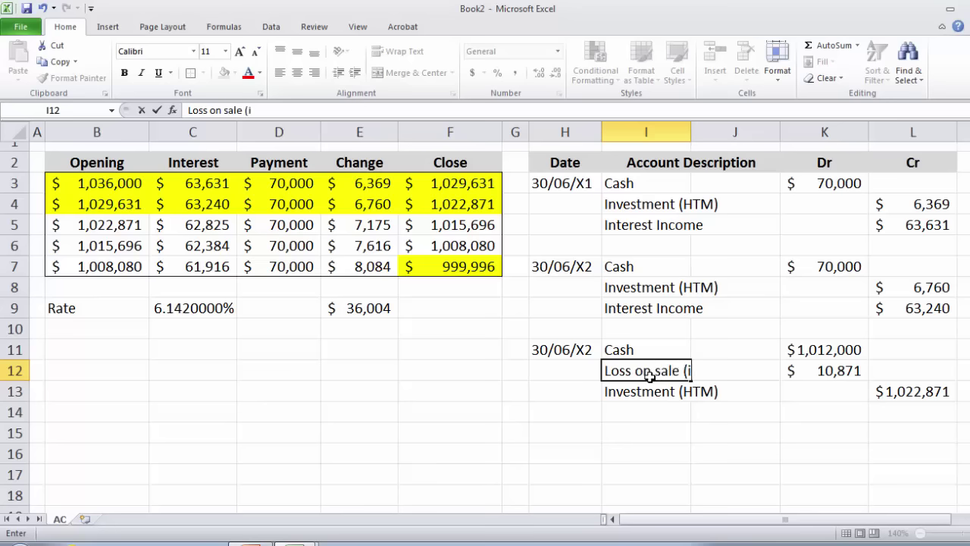
type("nvestment)")
key("Return")
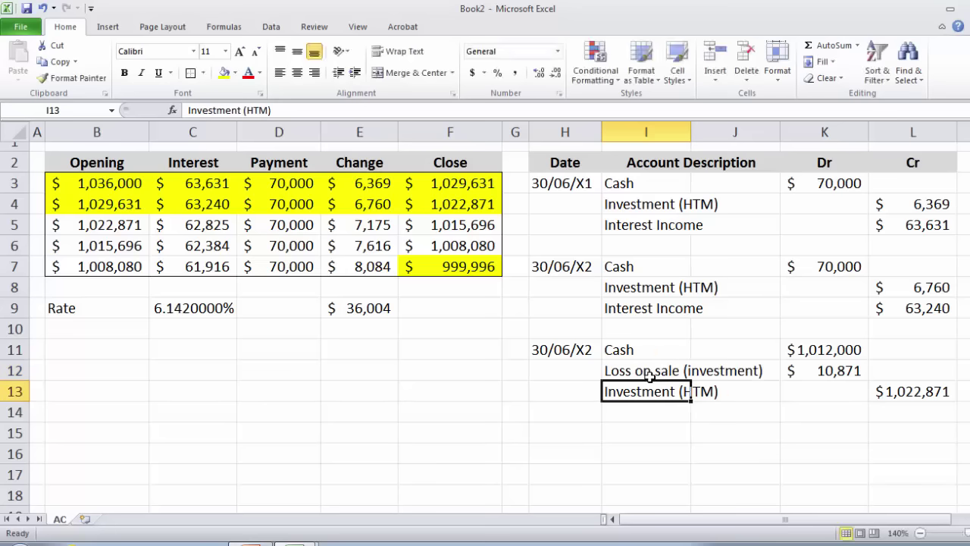
left_click(583, 428)
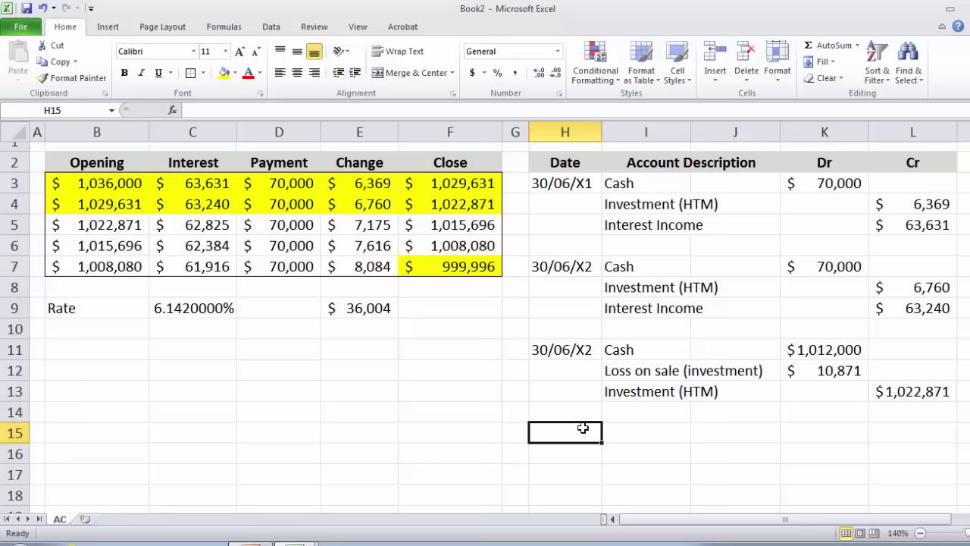